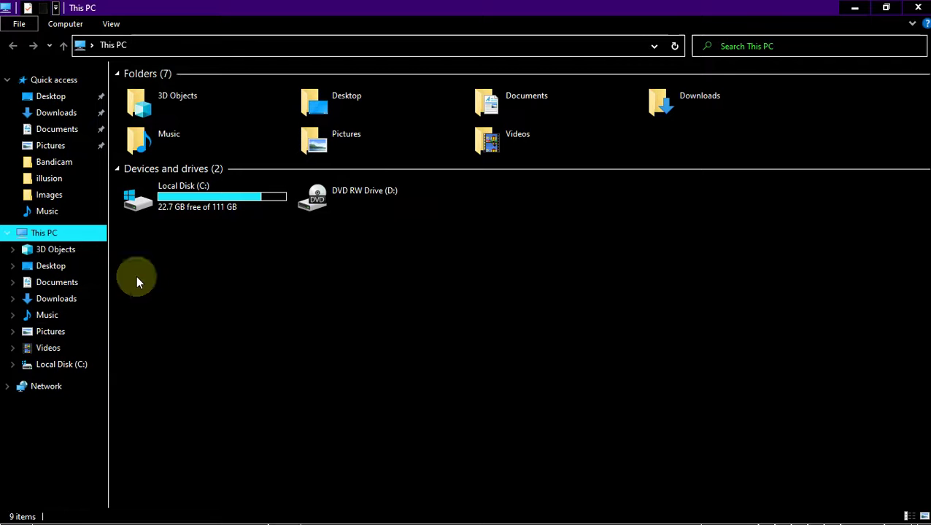
Browse the Desktop, Music and Videos folders in turn to see how they look in high contrast.
left_click(61, 270)
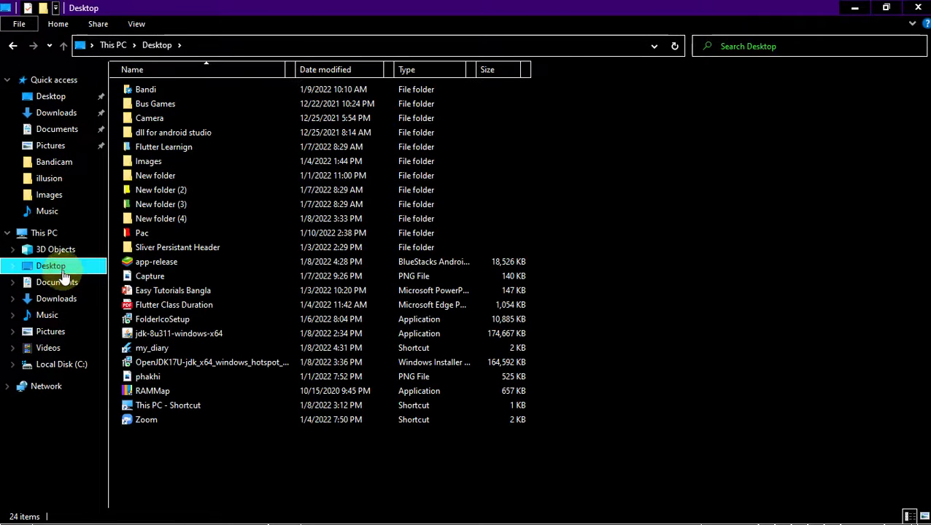
left_click(46, 320)
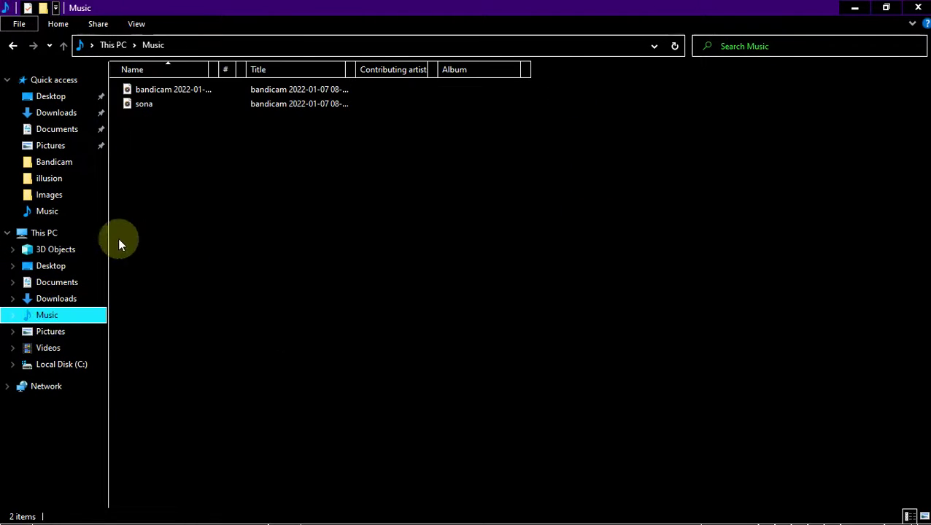
left_click(49, 348)
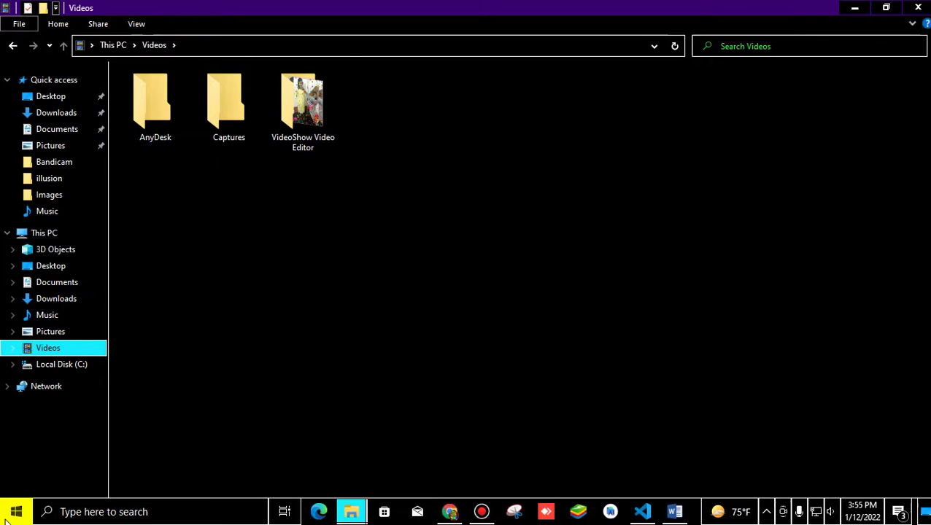
Look through the Start menu's tiles and app list to examine their high-contrast appearance.
left_click(15, 511)
scroll(265, 208, "down", 1)
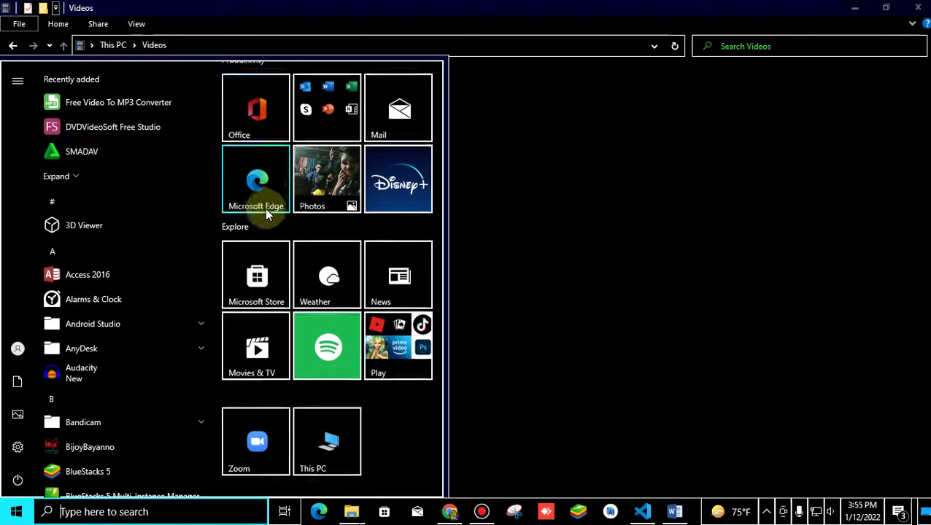
scroll(121, 227, "down", 3)
scroll(121, 225, "up", 3)
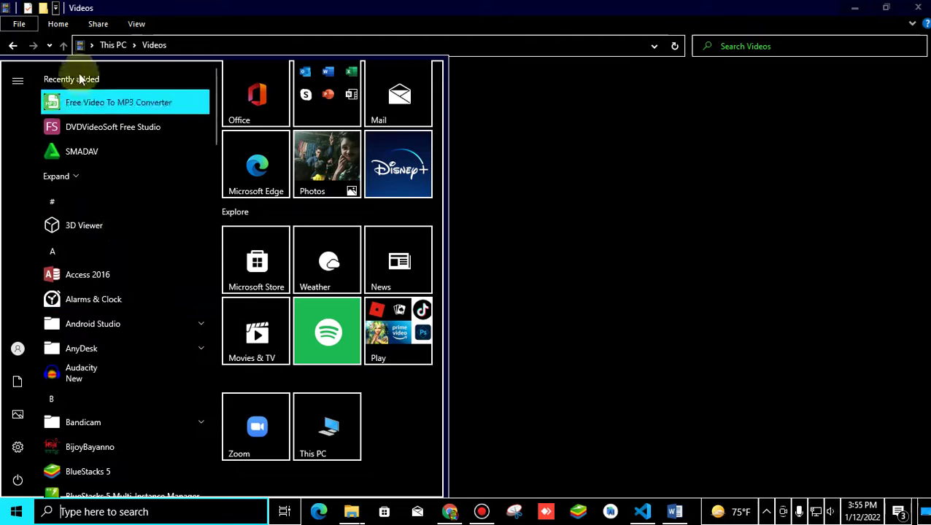
scroll(89, 175, "down", 3)
scroll(90, 182, "up", 3)
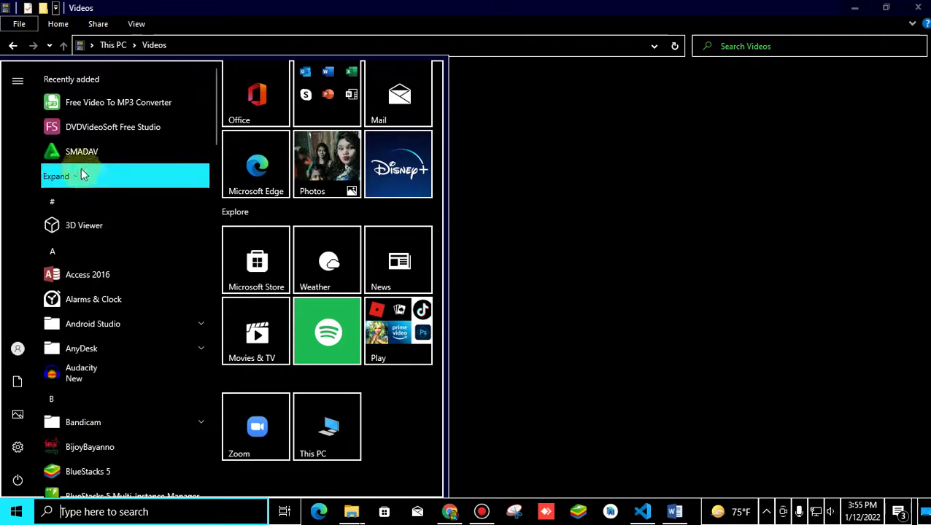
Expand the recently added apps, launch Word 2016 and create a blank document in a maximized window.
left_click(81, 169)
scroll(81, 211, "down", 1)
scroll(84, 234, "down", 3)
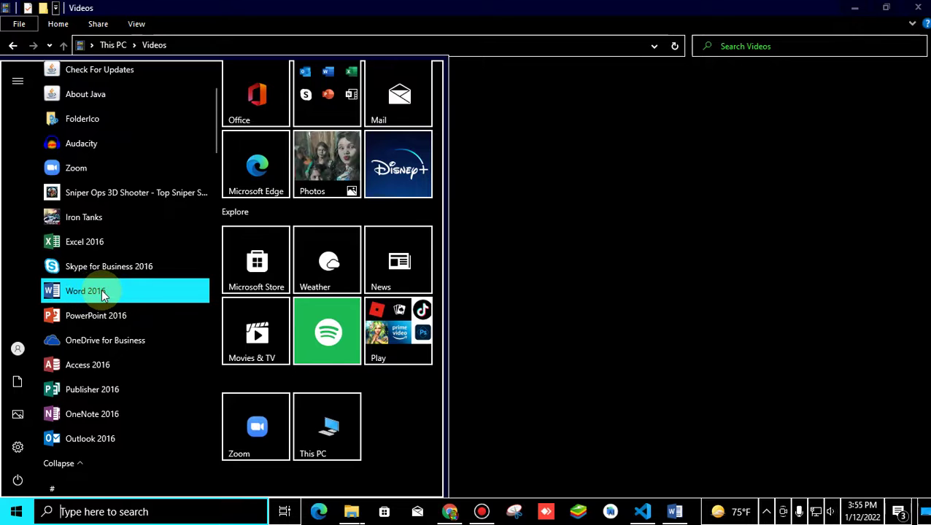
left_click(102, 291)
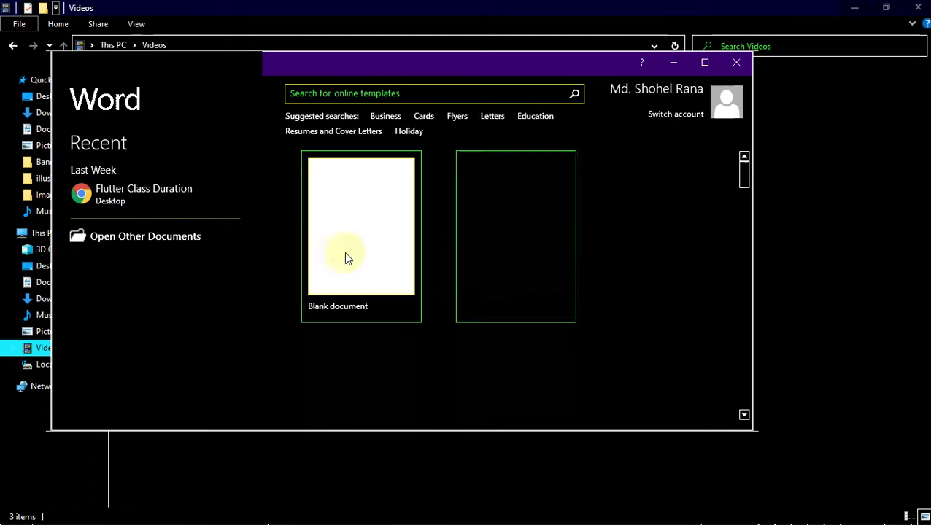
left_click(351, 242)
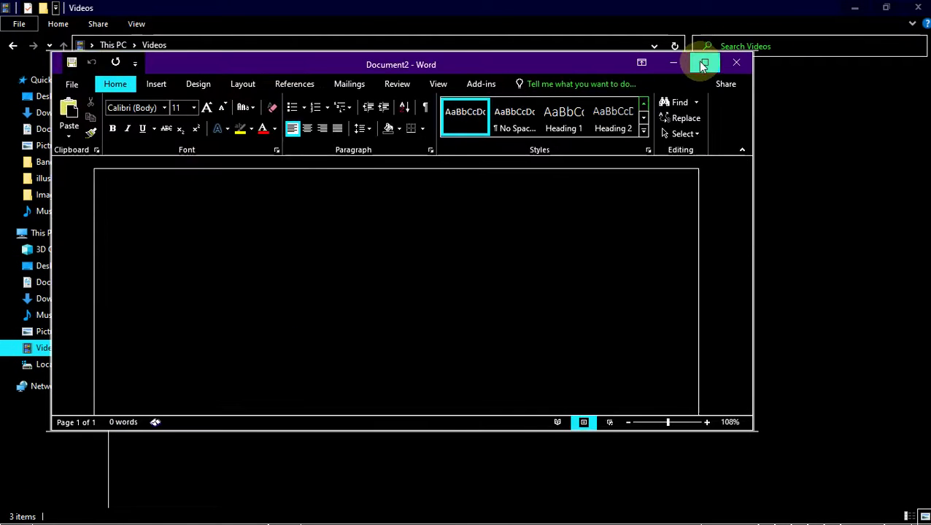
left_click(701, 62)
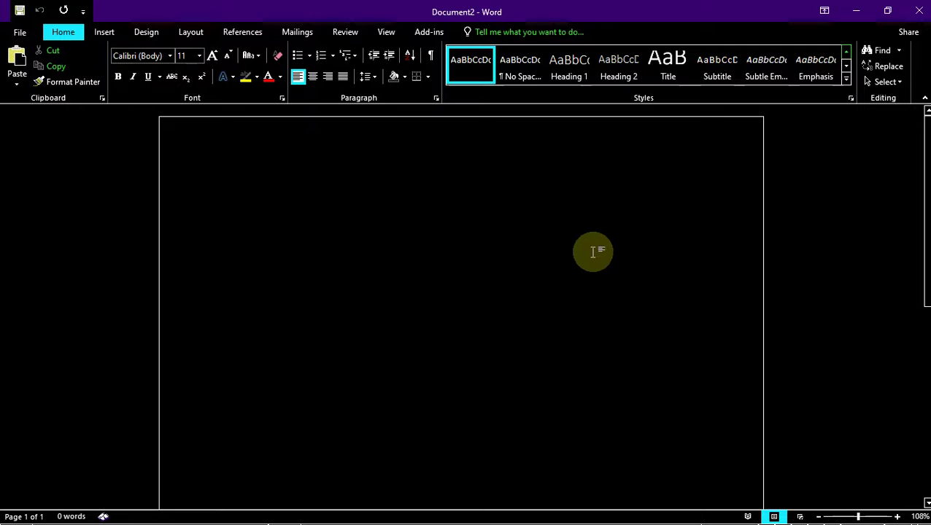
Switch to Visual Studio Code to view main.dart in high contrast, and minimize it again.
mouse_move(578, 498)
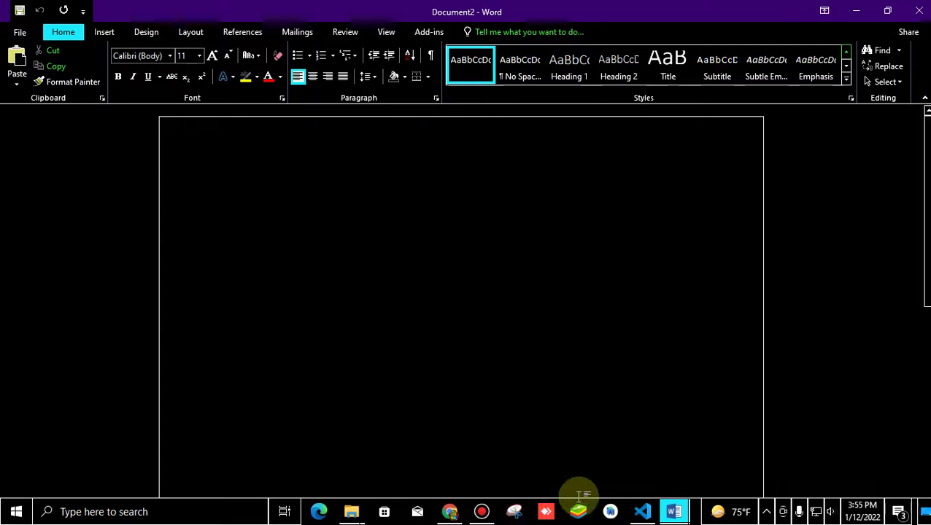
left_click(642, 512)
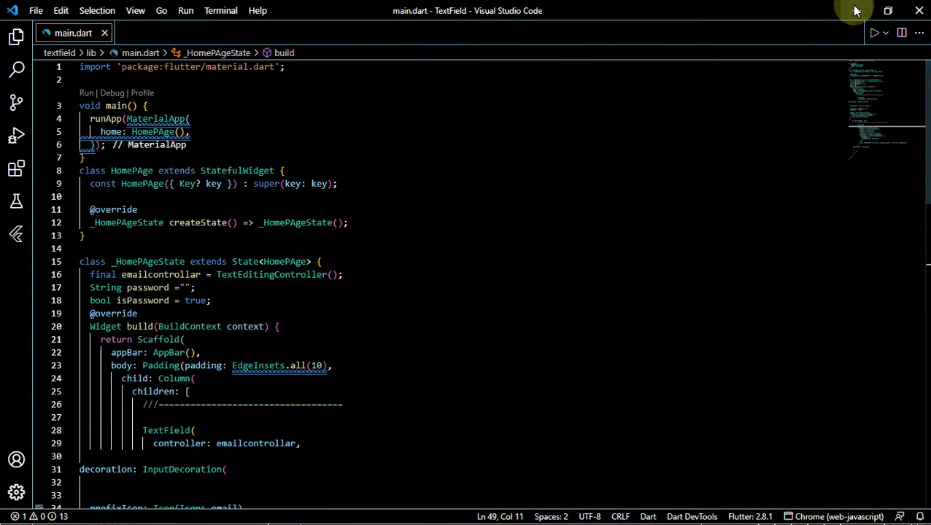
left_click(856, 10)
Switch to Chrome and look over the Fiverr search results for "flutter" in high contrast.
mouse_move(504, 519)
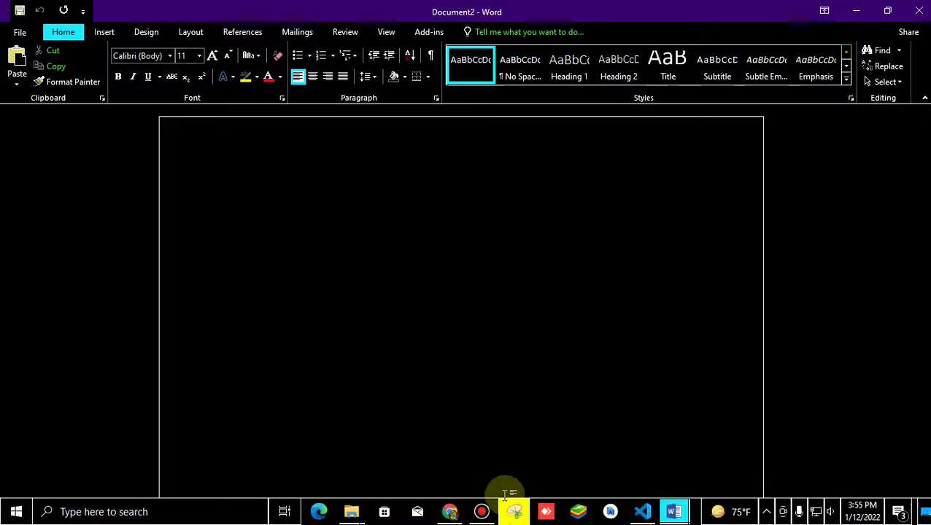
left_click(451, 511)
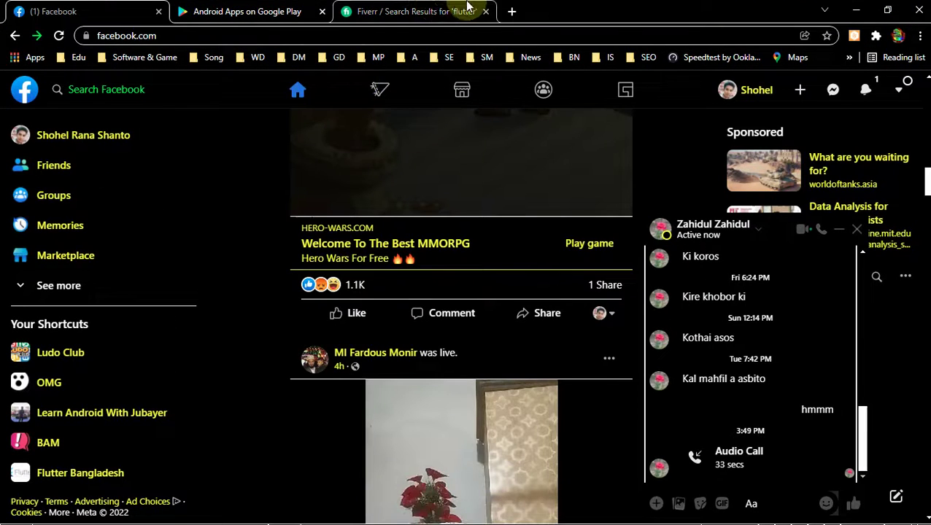
left_click(427, 10)
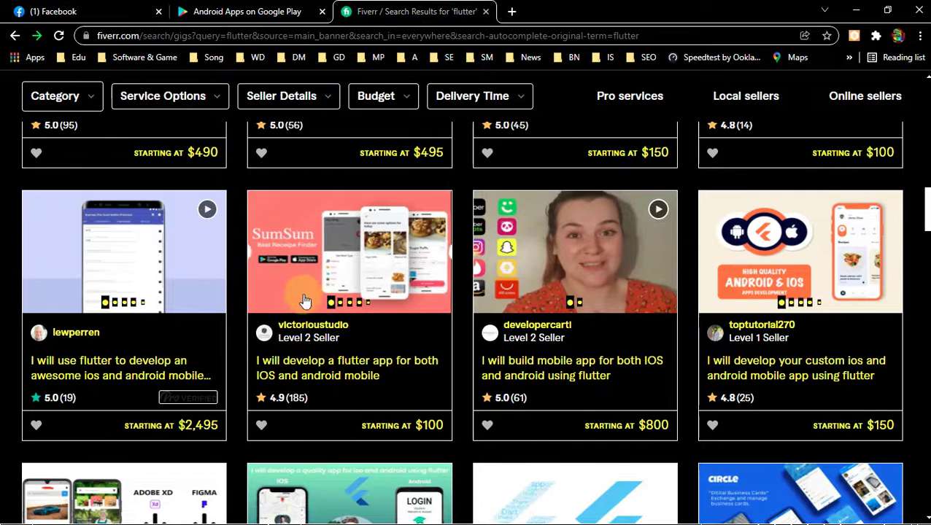
scroll(301, 267, "up", 15)
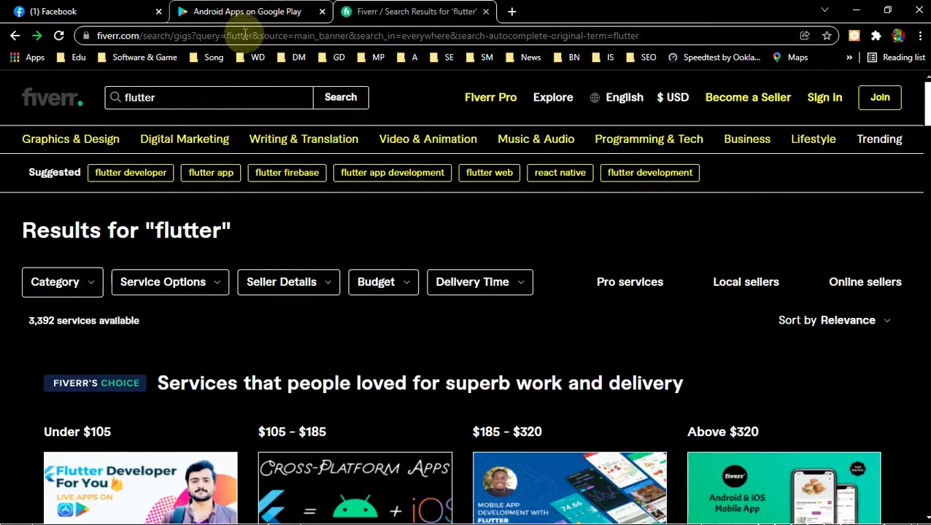
Look through the Android Apps page on Google Play in high contrast.
left_click(248, 11)
scroll(325, 203, "down", 3)
scroll(323, 197, "down", 5)
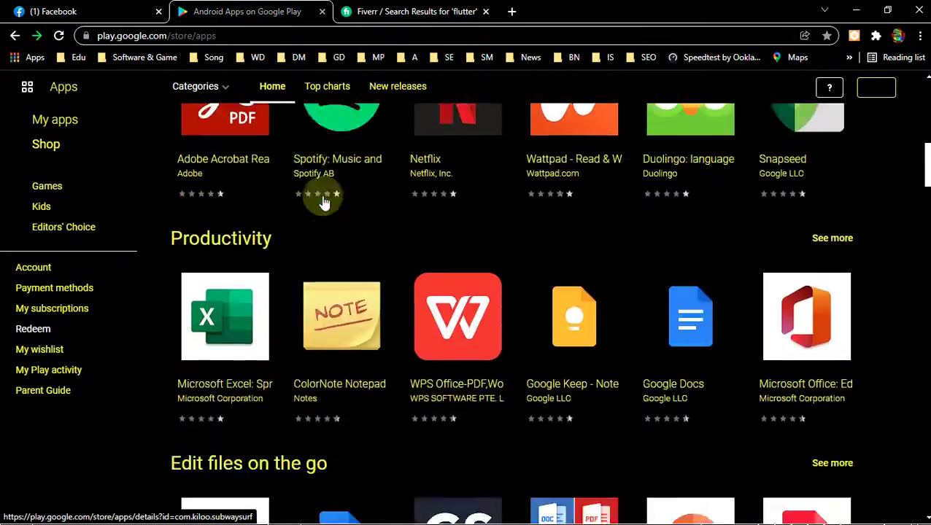
scroll(321, 197, "up", 7)
View the Facebook feed in high contrast, and minimize Chrome.
left_click(62, 12)
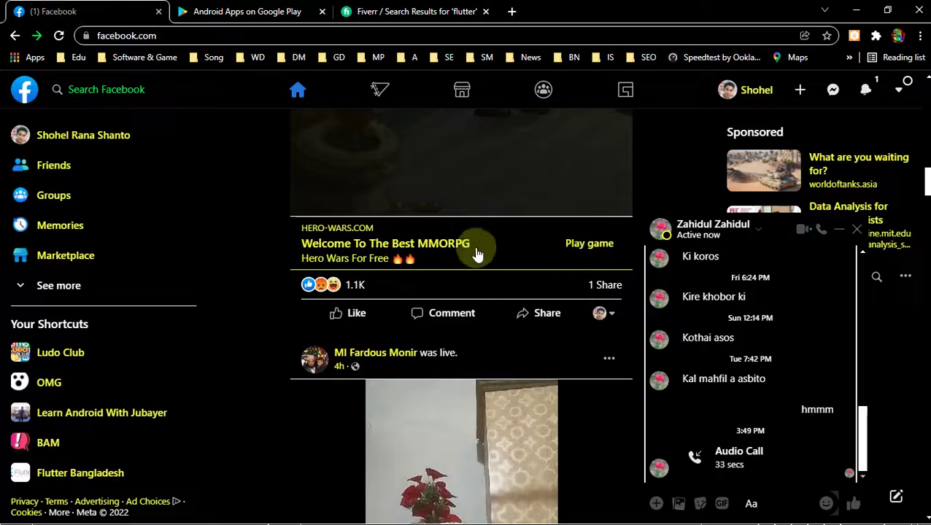
scroll(472, 245, "down", 6)
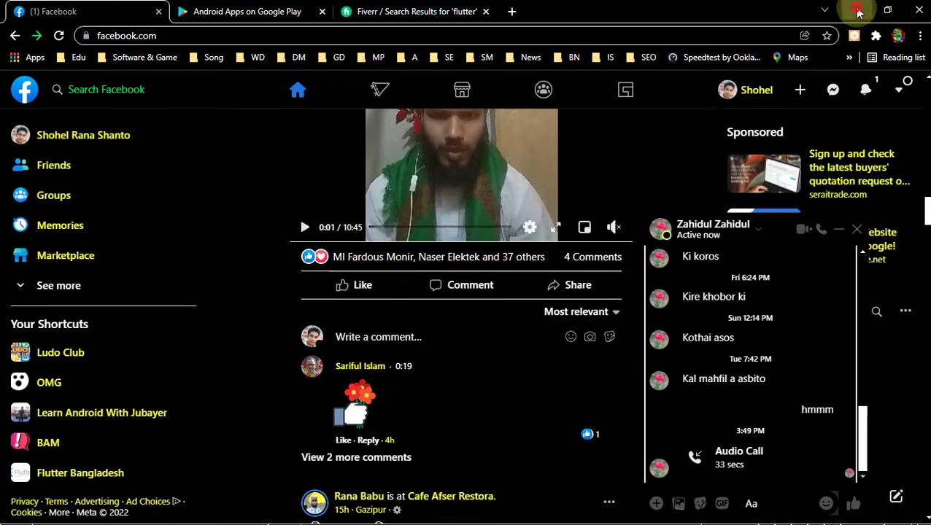
left_click(856, 11)
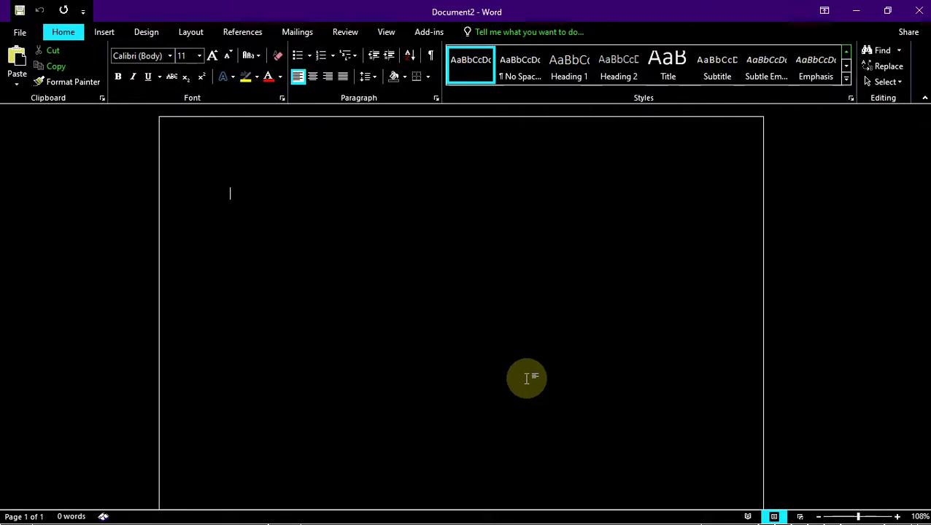
Minimize the blank Word document and close the Videos folder window to reach the desktop.
scroll(786, 151, "down", 1)
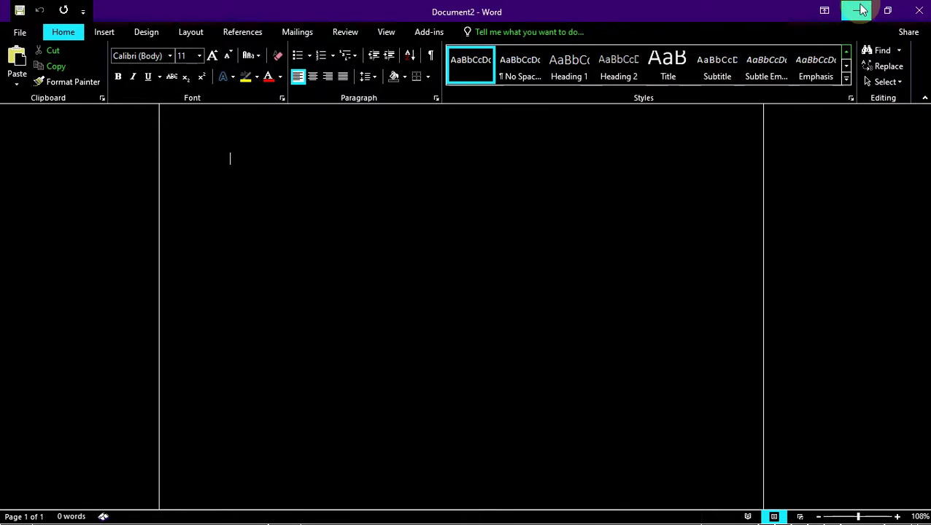
left_click(855, 10)
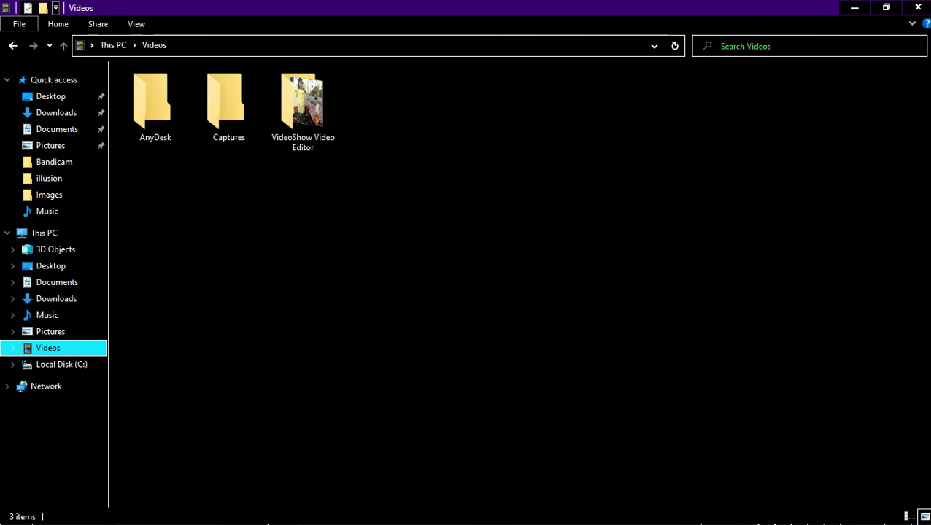
left_click(918, 8)
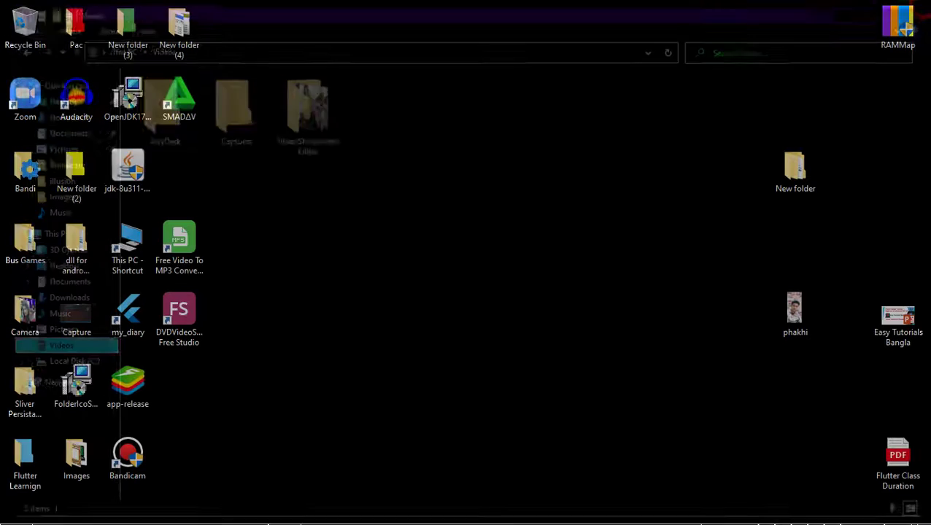
Refresh the desktop twice.
right_click(401, 132)
left_click(467, 175)
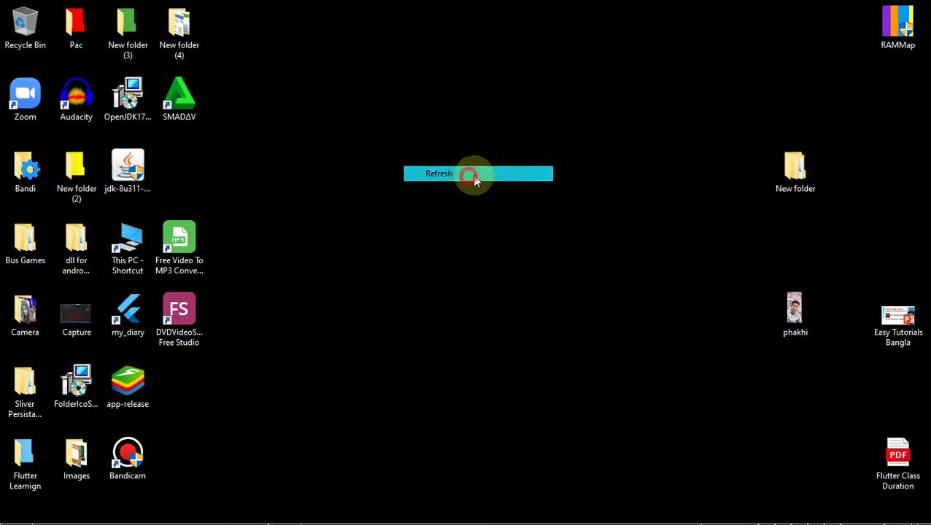
right_click(459, 138)
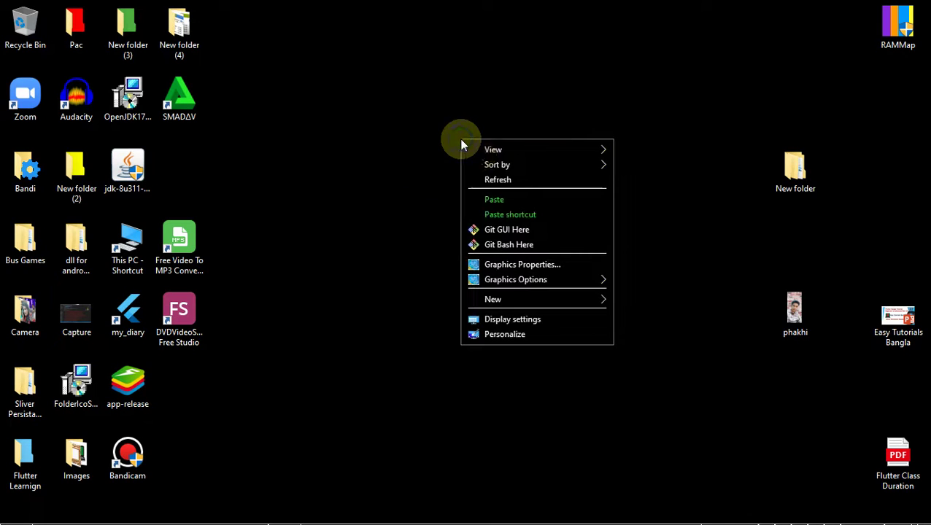
left_click(514, 180)
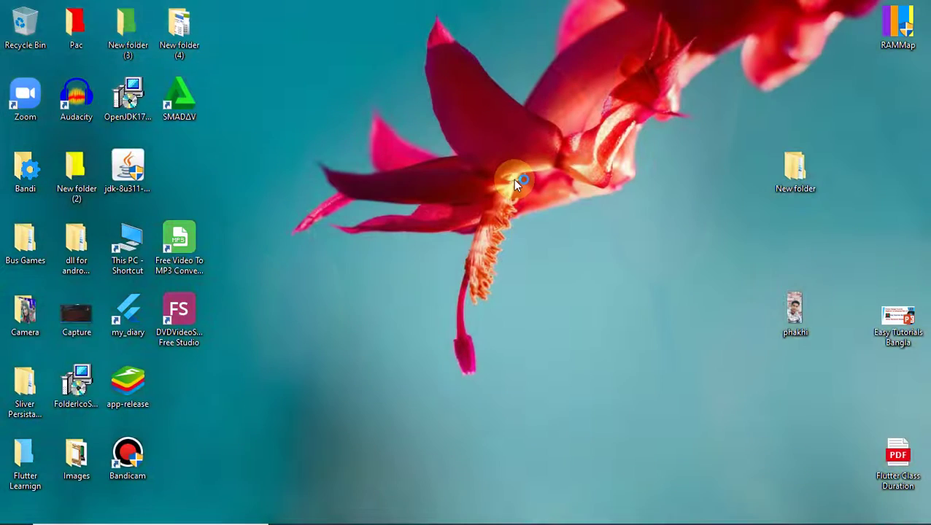
Turn on High Contrast, accepting its confirmation, and refresh the desktop.
key("shift+alt+Print")
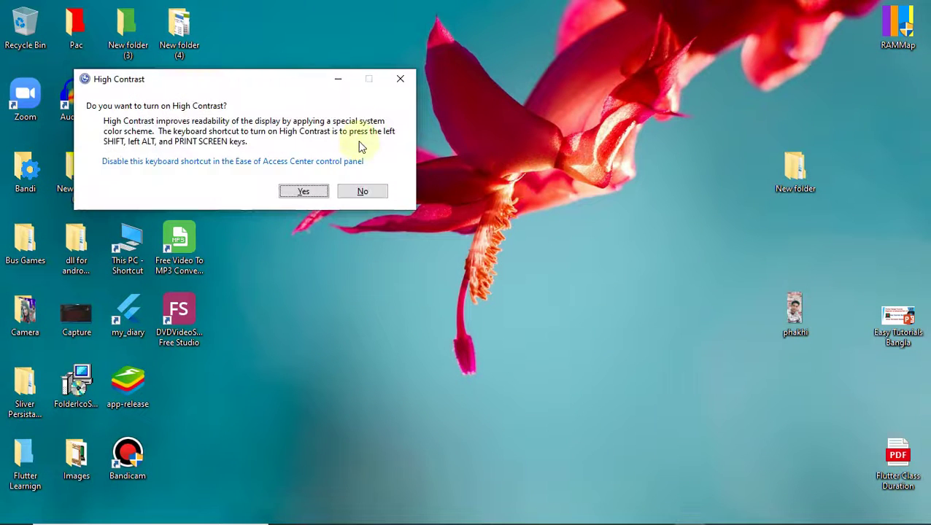
left_click(299, 193)
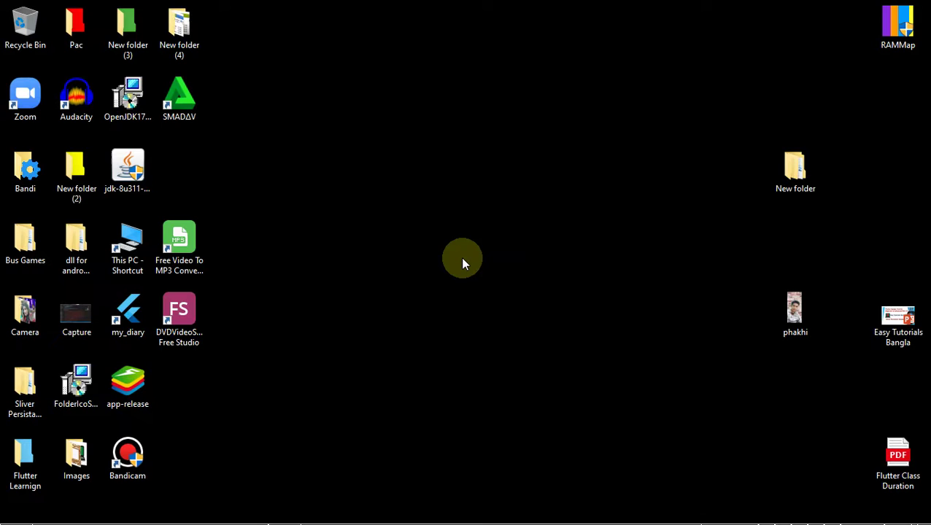
right_click(420, 166)
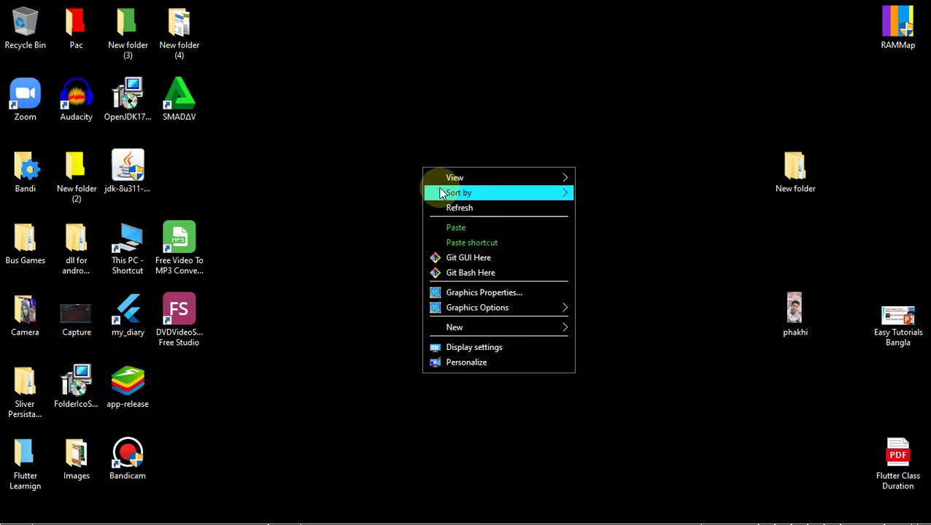
left_click(477, 208)
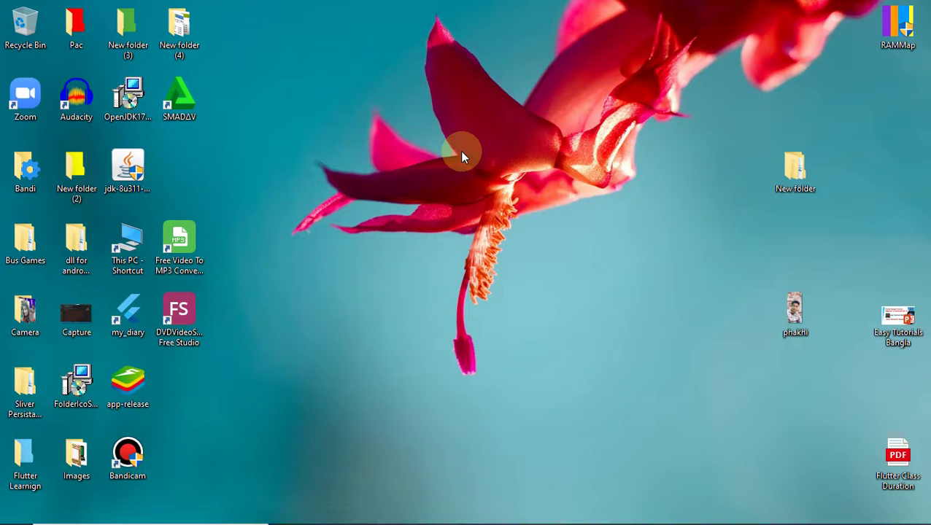
Refresh the desktop in the normal theme and check how the Start menu looks.
right_click(312, 132)
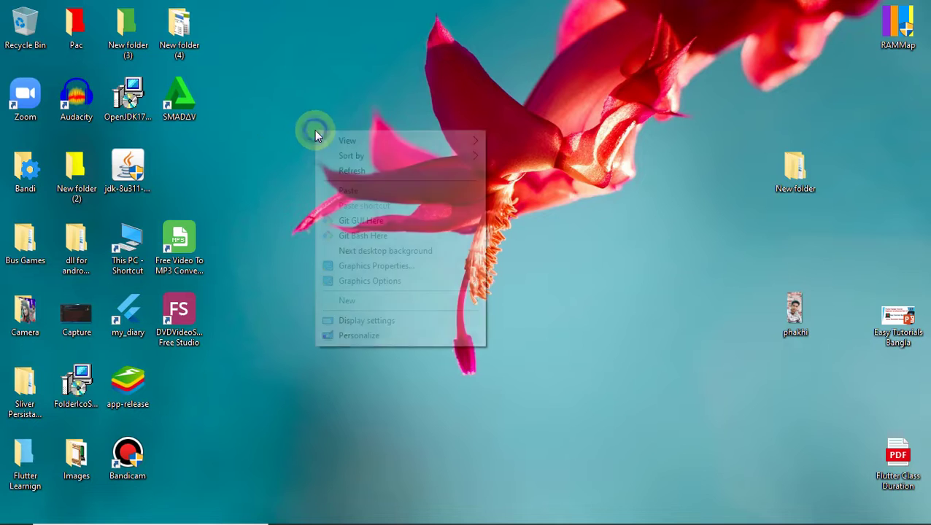
left_click(370, 170)
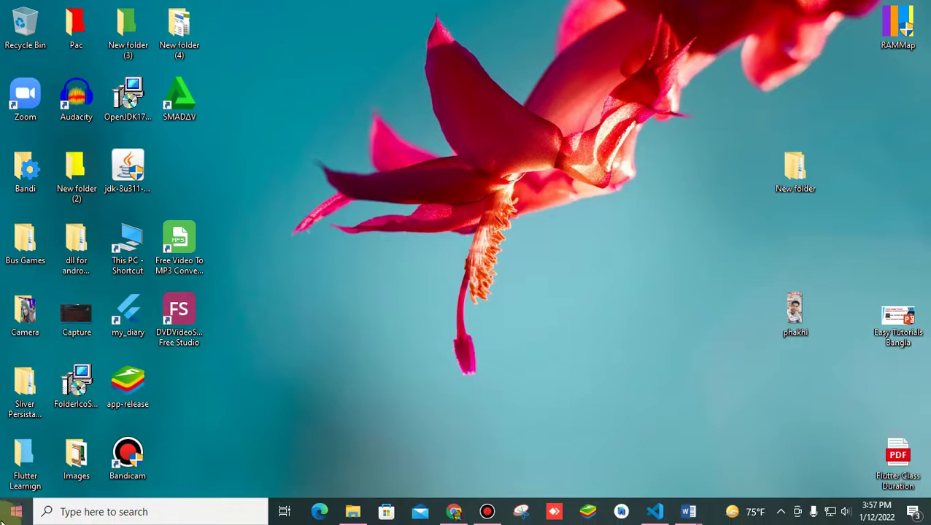
left_click(9, 514)
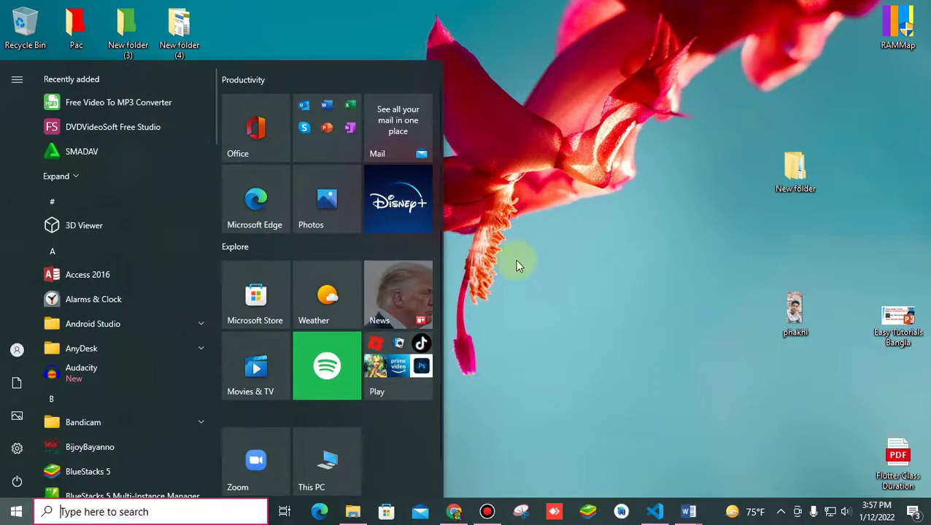
left_click(509, 153)
right_click(508, 108)
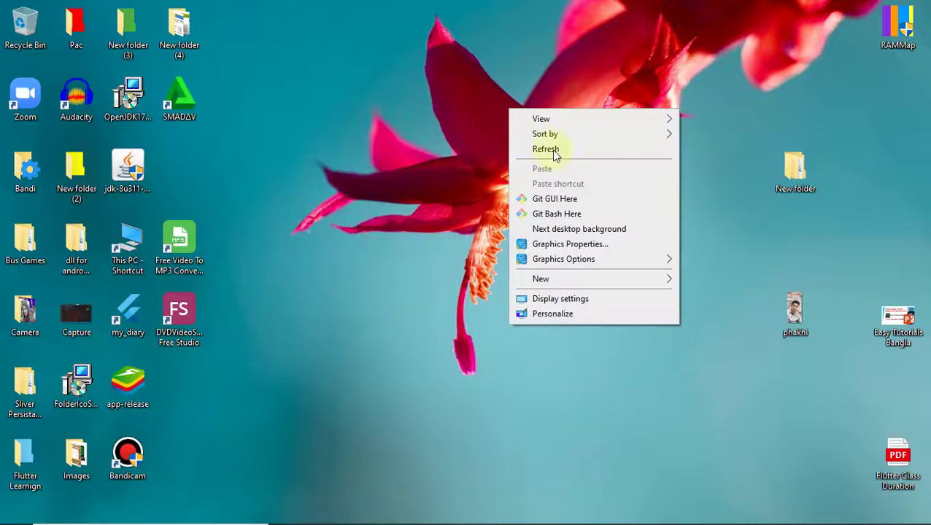
left_click(571, 152)
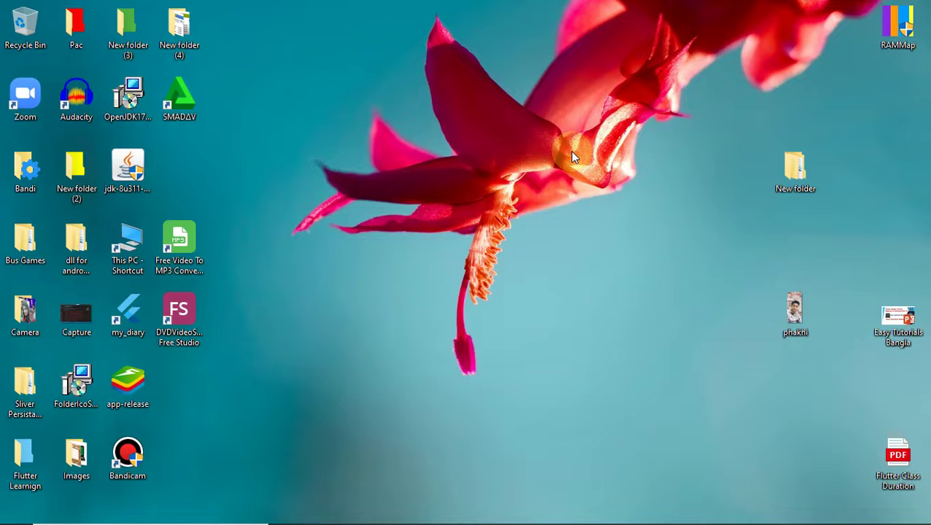
Turn on High Contrast again, accepting its confirmation, and refresh the desktop twice.
key("shift+alt+Print")
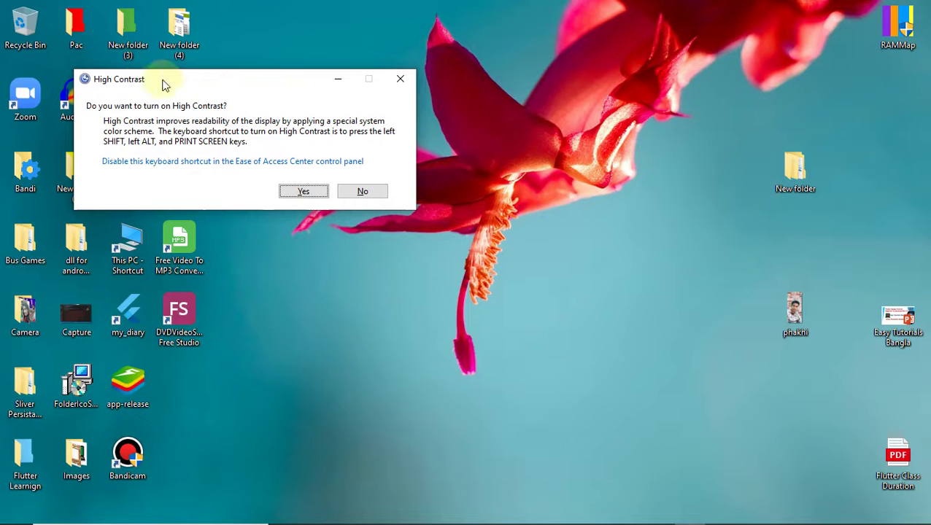
left_click(303, 192)
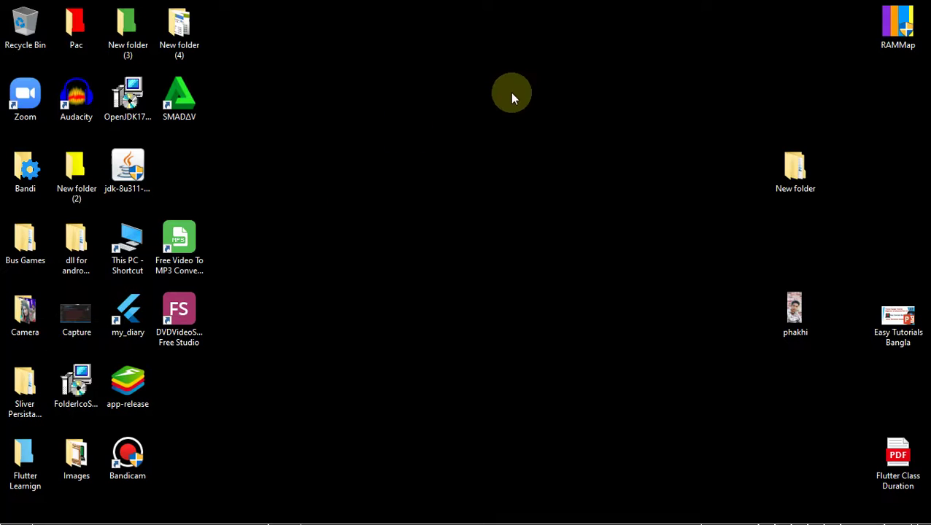
right_click(339, 175)
left_click(372, 210)
right_click(446, 105)
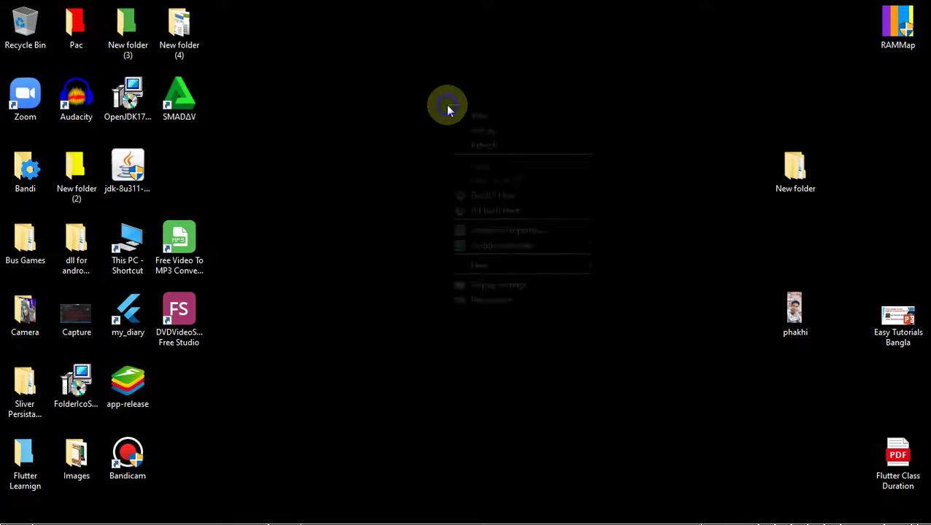
left_click(483, 146)
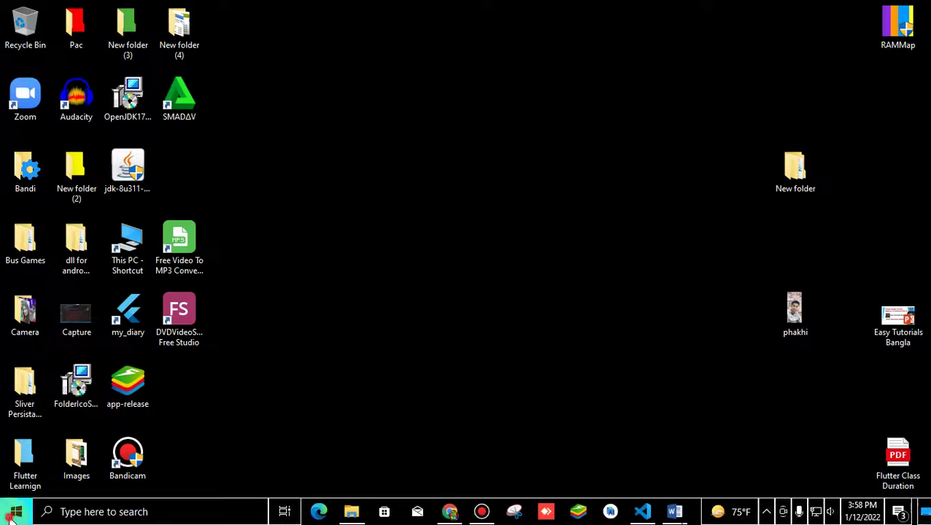
Check how the Start menu and its app list look in High Contrast, and launch BijoyBayanno from it.
left_click(14, 513)
scroll(391, 358, "down", 1)
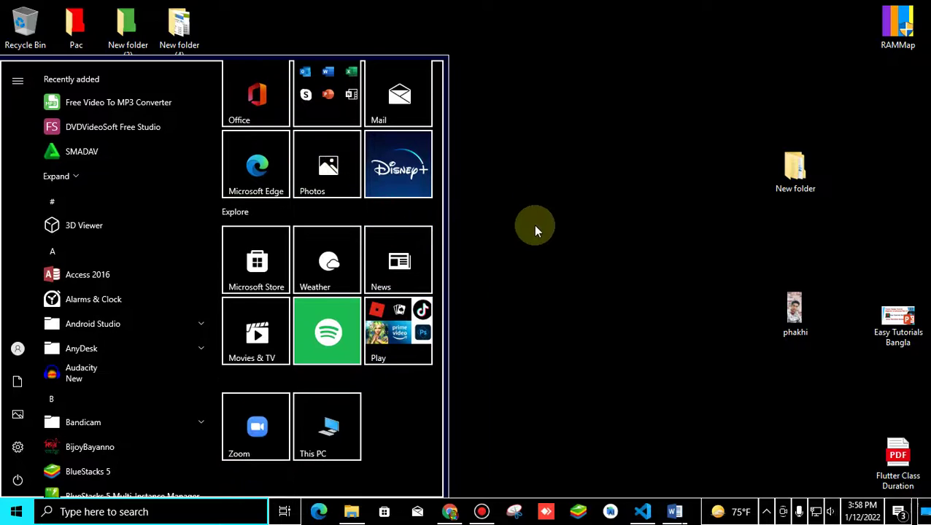
scroll(124, 291, "down", 2)
scroll(123, 334, "down", 1)
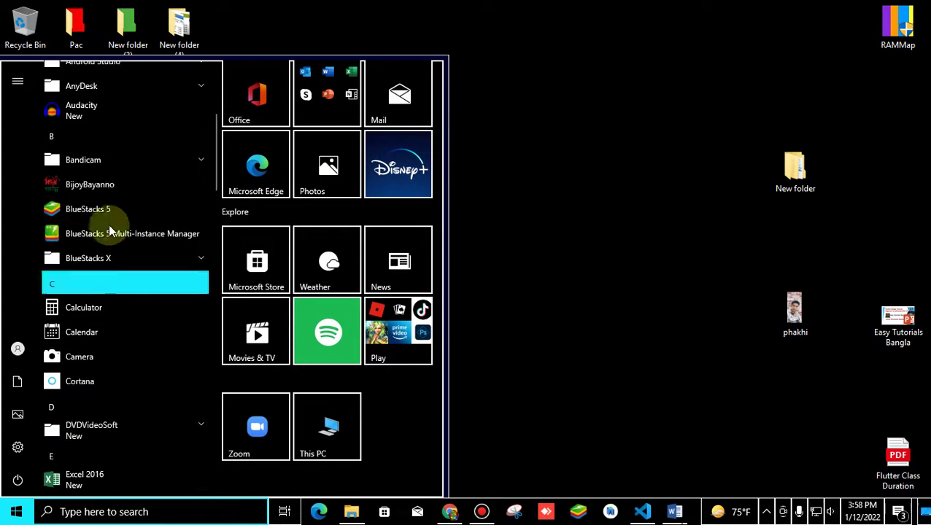
left_click(122, 192)
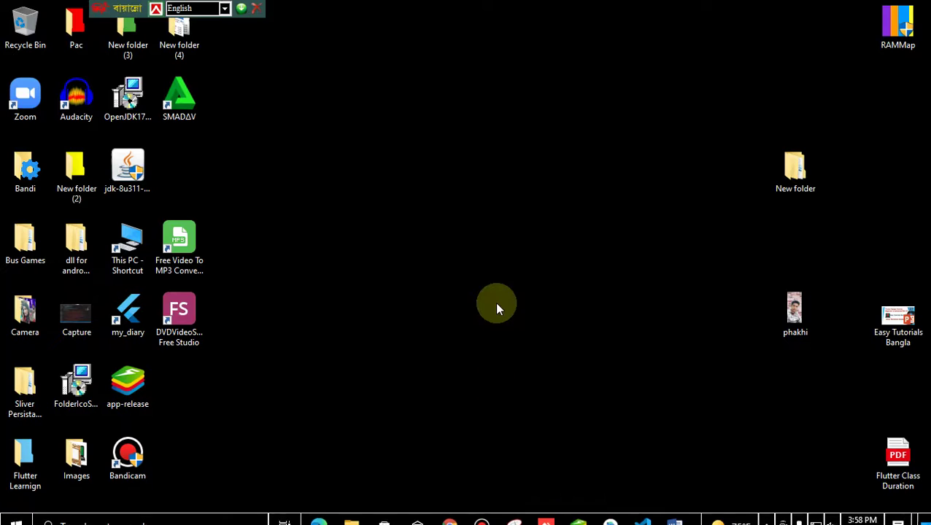
Switch to Chrome to check how the Facebook page looks in High Contrast, and minimize the browser.
left_click(445, 512)
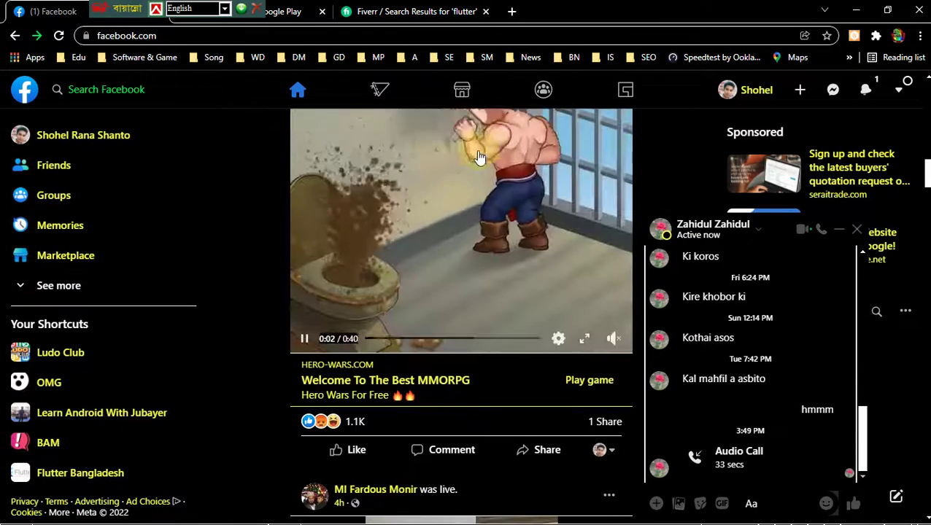
left_click(855, 10)
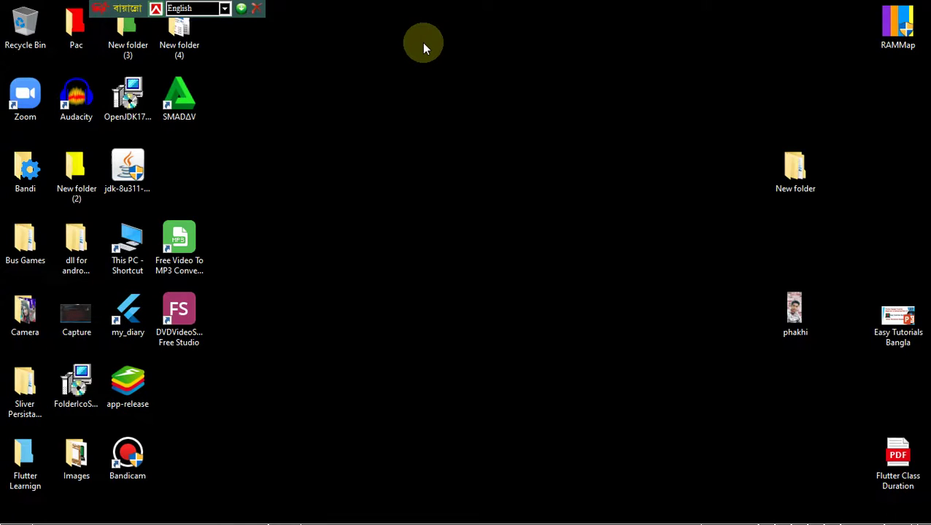
mouse_move(443, 7)
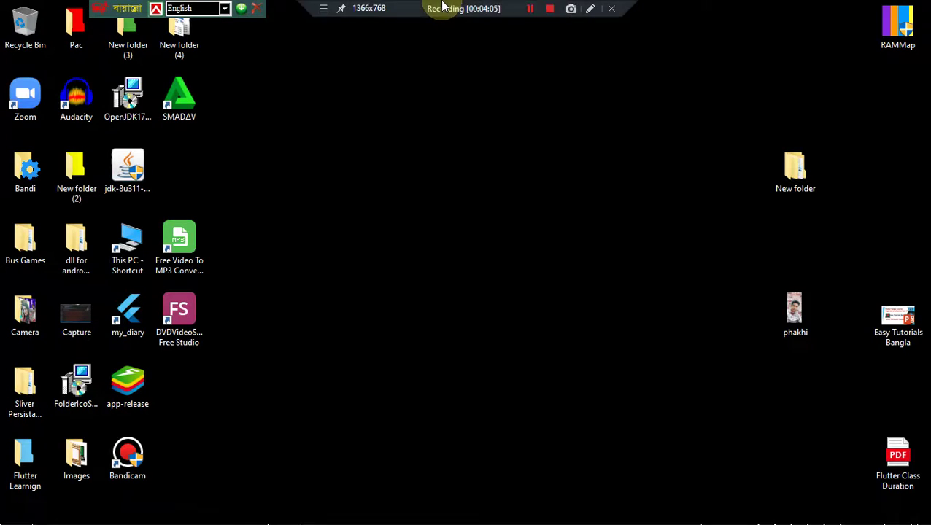
mouse_move(536, 6)
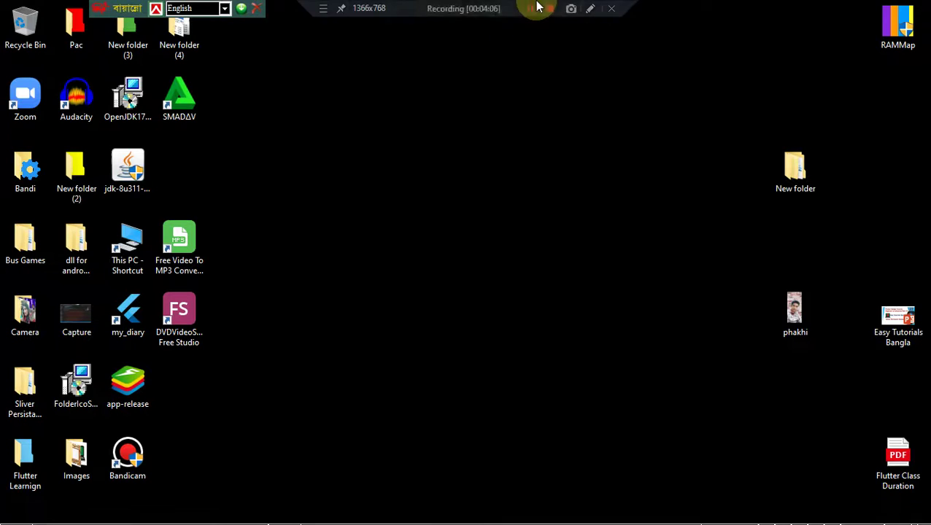